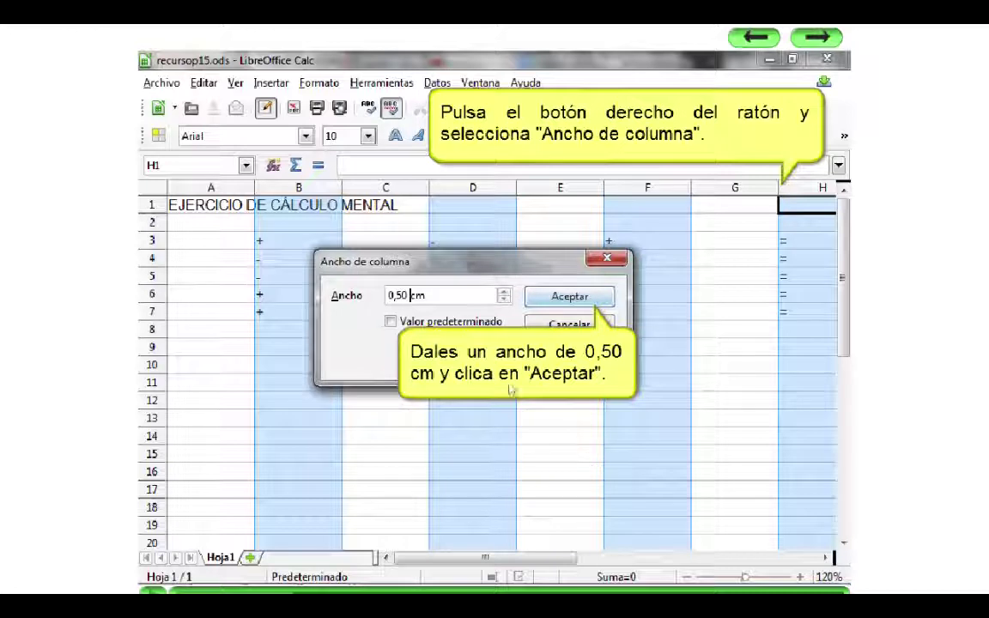
# Step: Set columns B, D, F and H to a width of 0,50 cm and make their contents centered and bold
pyautogui.click(818, 40)
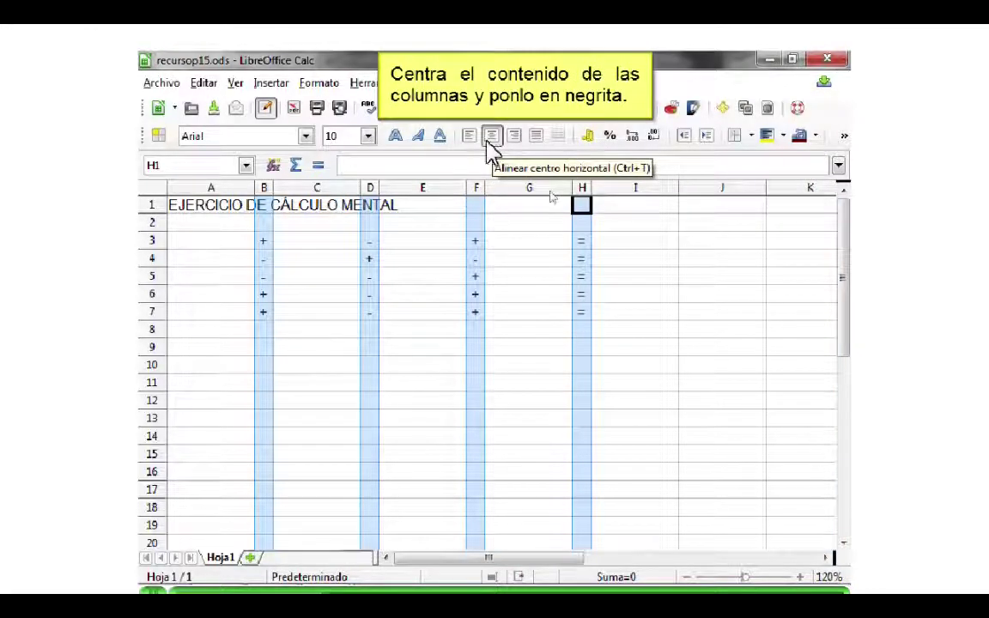
pyautogui.click(488, 139)
pyautogui.click(409, 141)
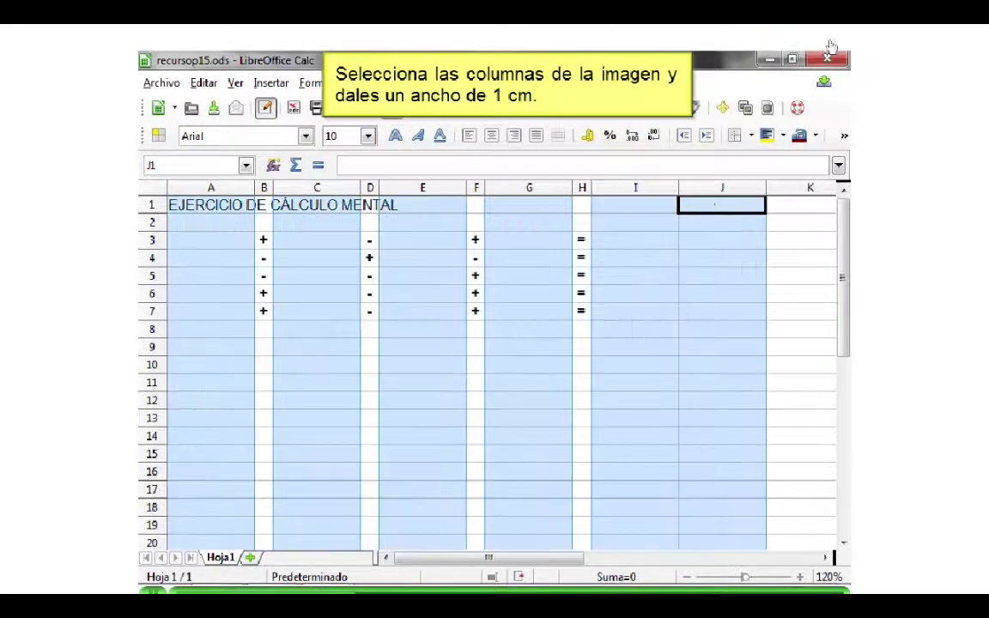
# Step: Set the width of columns A, C, E, G, I and J to 1 cm
pyautogui.click(748, 40)
pyautogui.rightClick(702, 194)
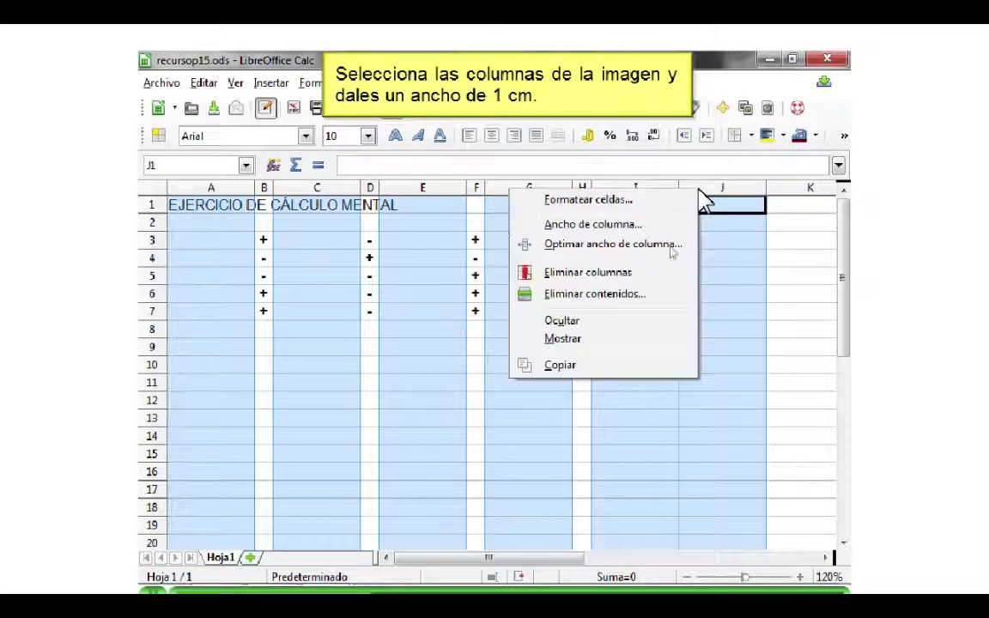
pyautogui.click(658, 228)
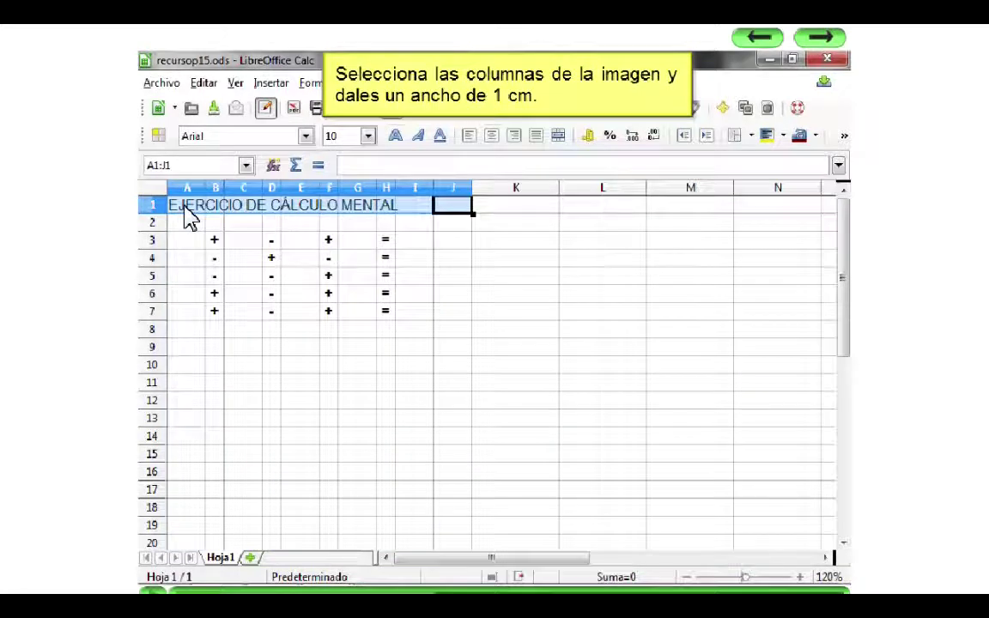
# Step: Merge and center the title across A1:J1, and apply borders and grey shading to the title and the number cells of rows 3 to 7
pyautogui.click(823, 43)
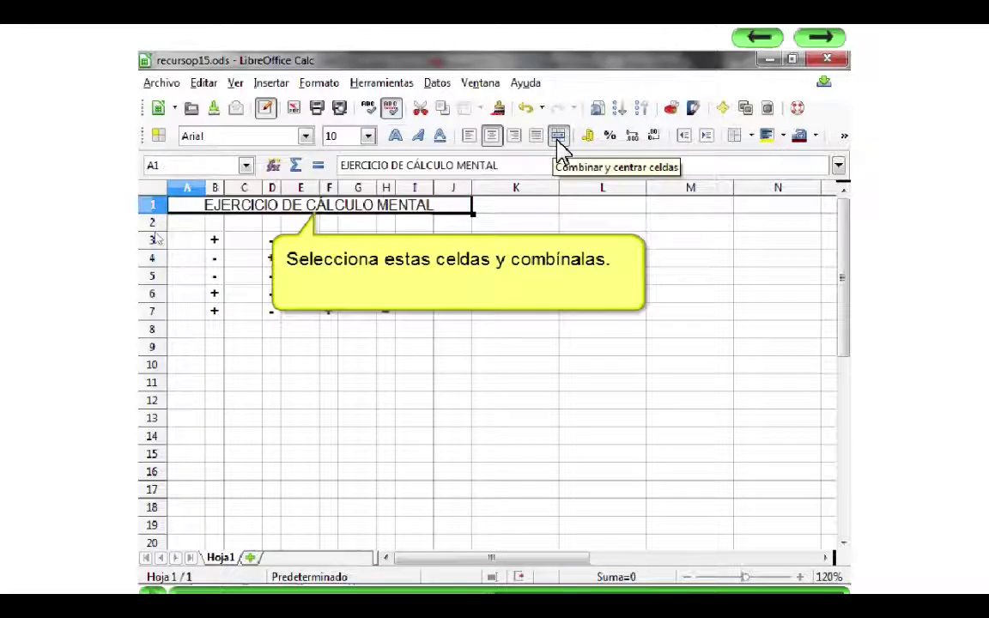
pyautogui.click(820, 41)
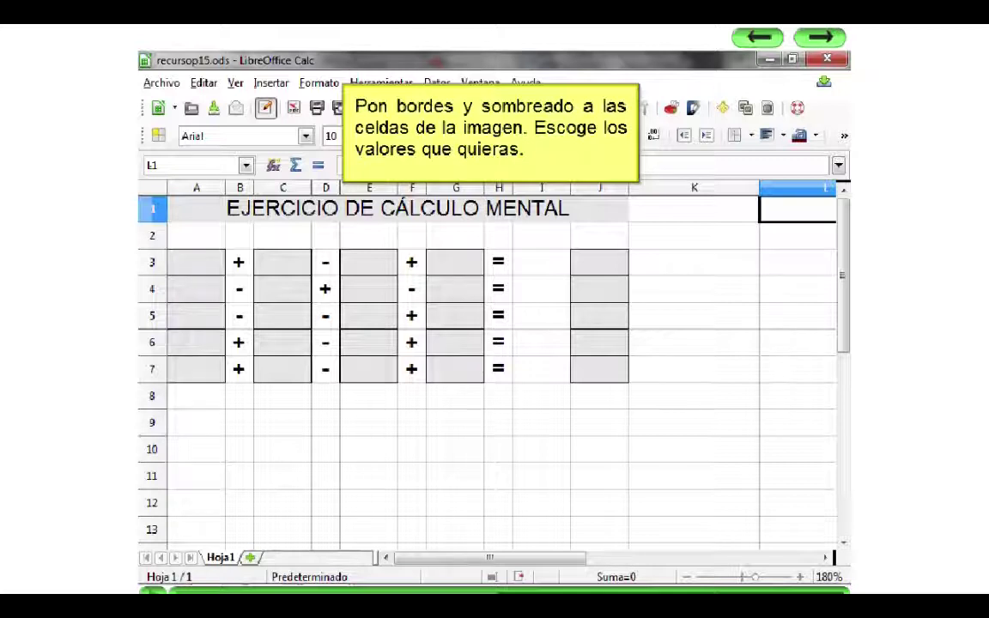
# Step: Enter each row's result formula in I3:I7, with =A3+C3-E3+G3 in I3, and fill columns A, C, E and G with numbers from 0 to 10
pyautogui.click(821, 38)
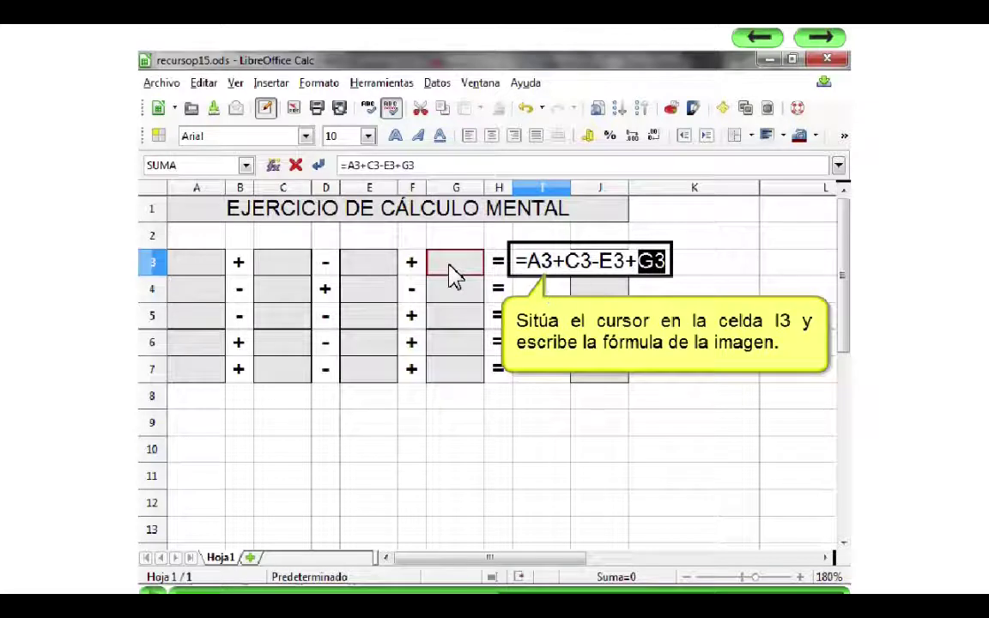
pyautogui.click(827, 38)
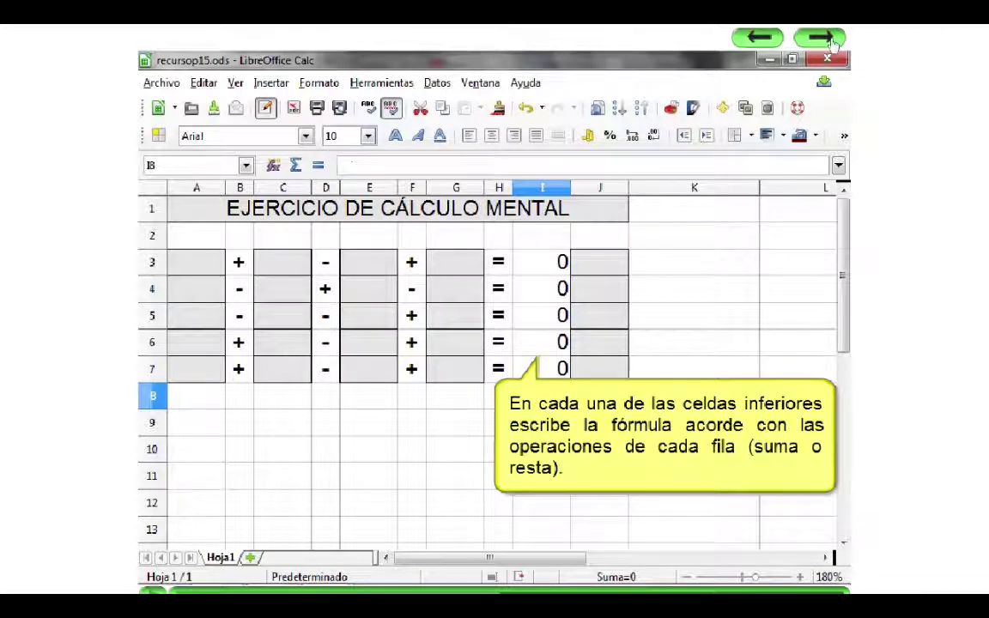
pyautogui.click(830, 40)
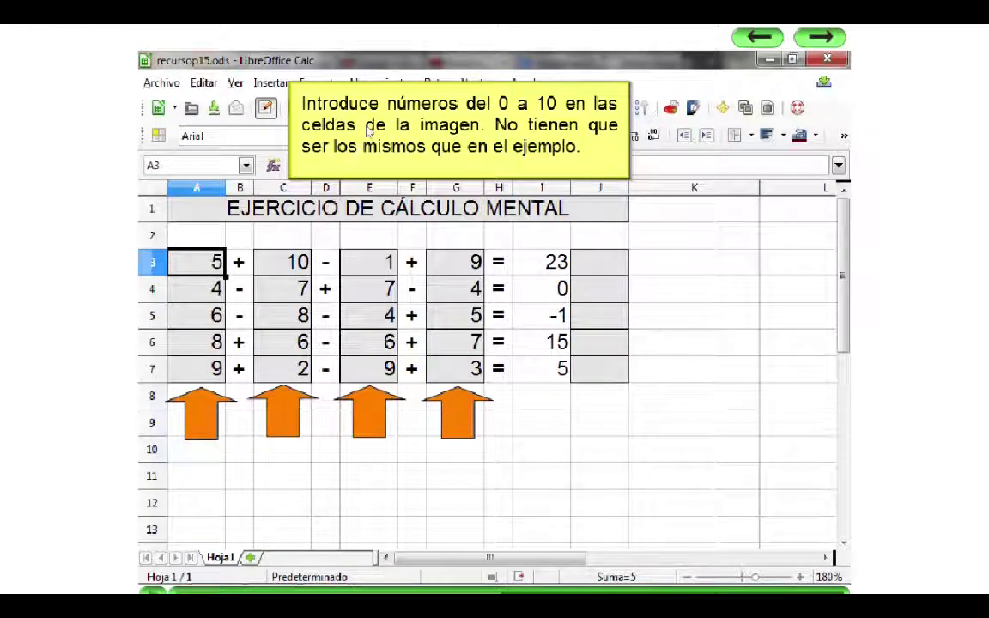
# Step: Enter =SI(J3=I3;"Bien";"Mal") in K3 and copy the formula down to K7
pyautogui.click(817, 38)
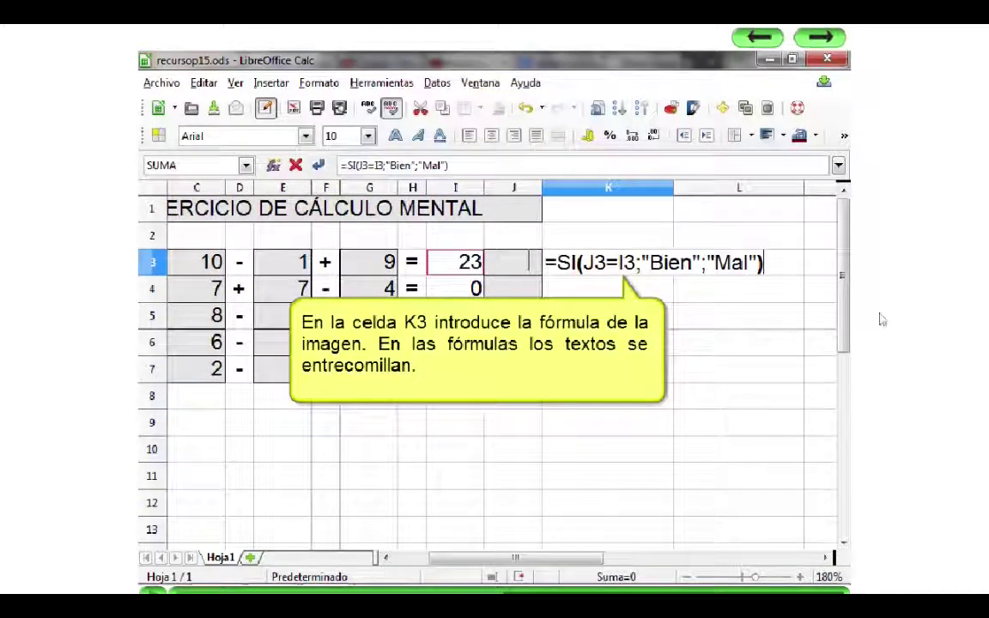
pyautogui.click(820, 39)
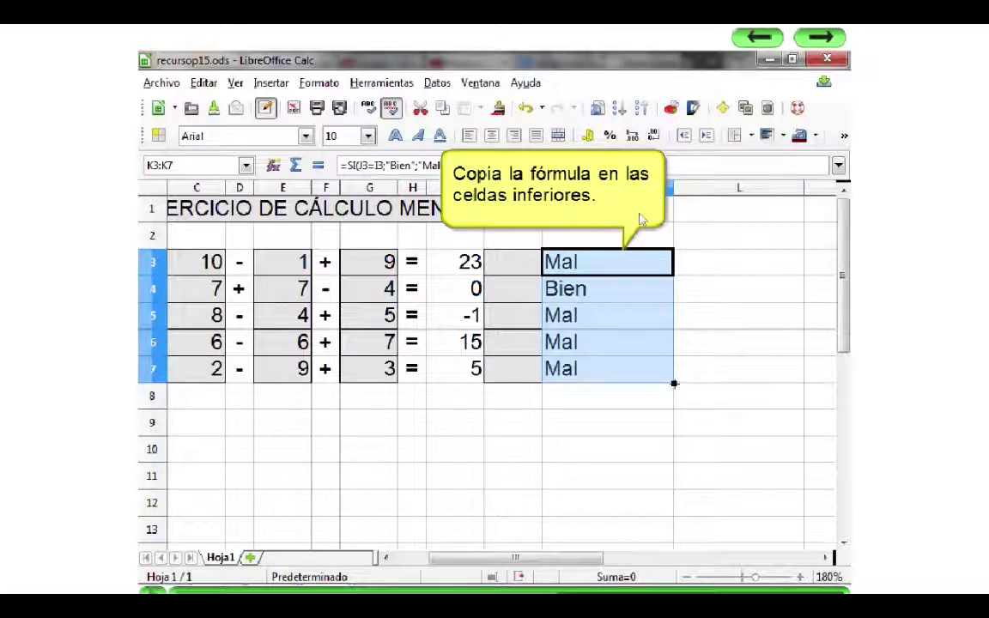
# Step: Hide column I, which holds the calculated results
pyautogui.click(828, 43)
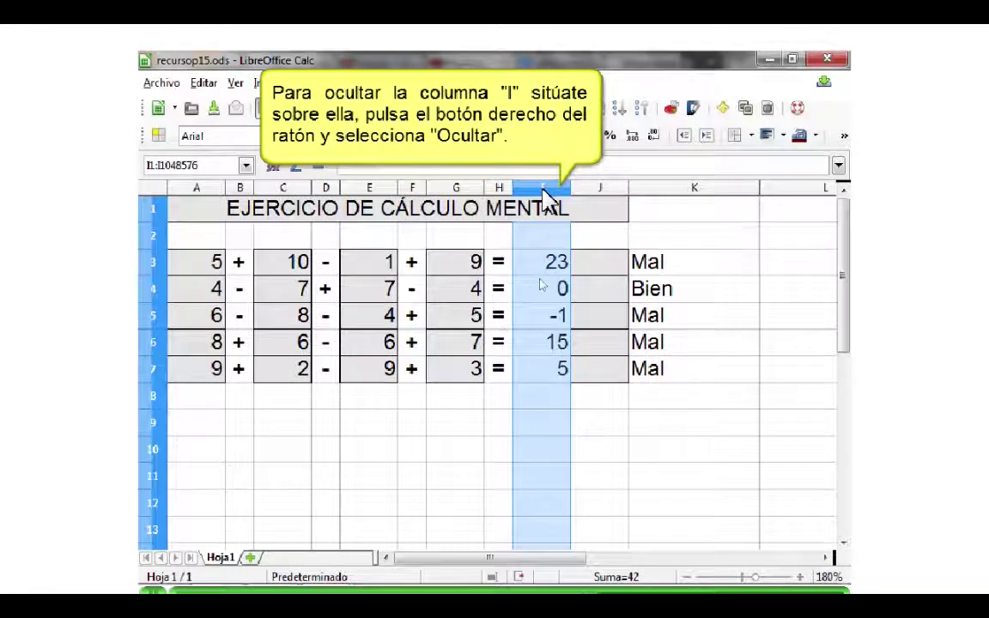
pyautogui.rightClick(550, 200)
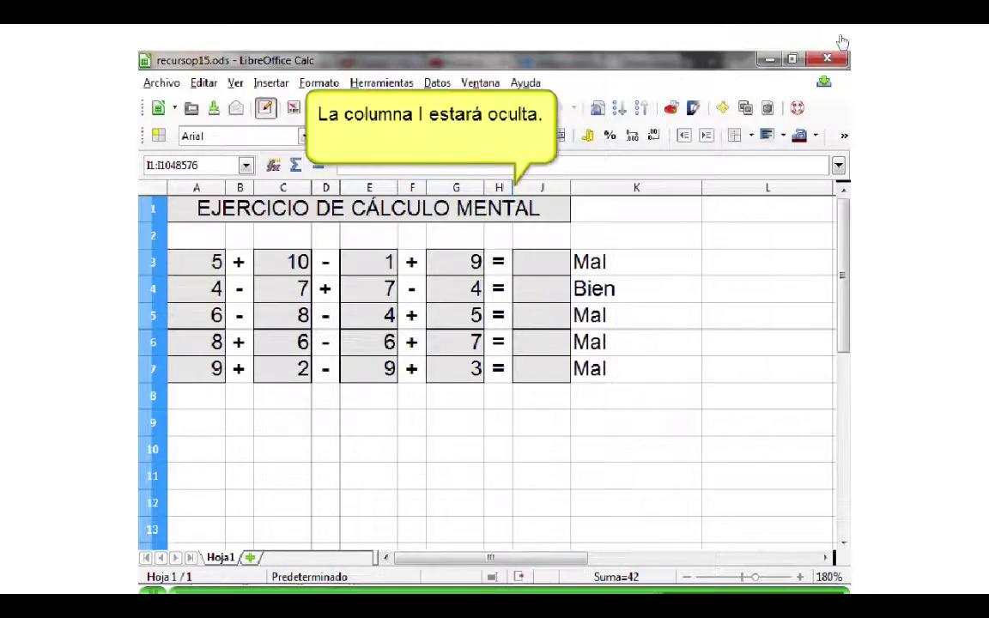
# Step: Show the hidden column I again by selecting its neighbouring columns H and J
pyautogui.moveTo(499, 187); pyautogui.dragTo(515, 189)
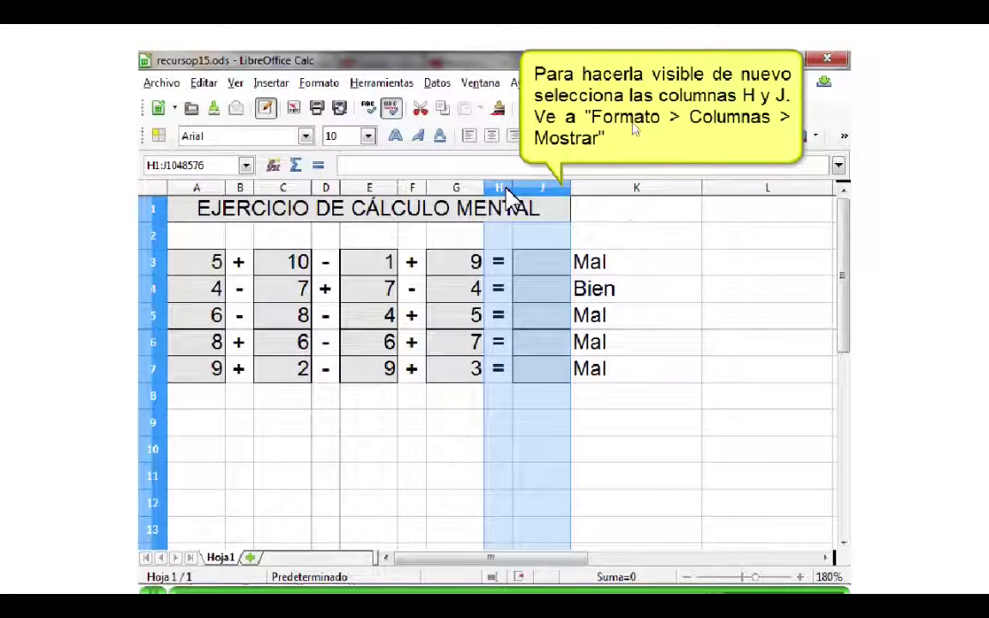
pyautogui.click(322, 86)
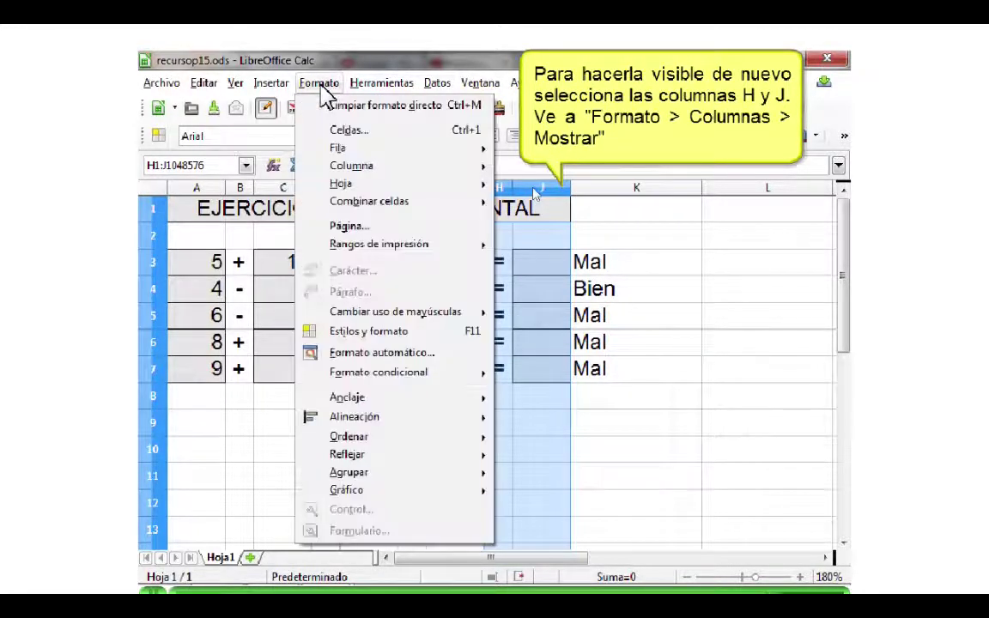
pyautogui.moveTo(370, 172)
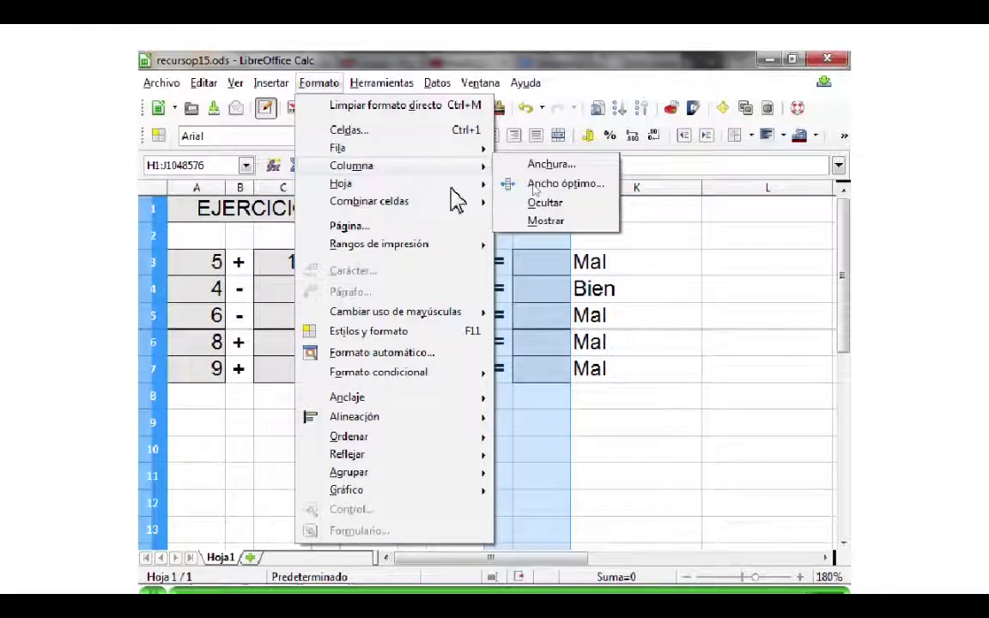
pyautogui.click(560, 225)
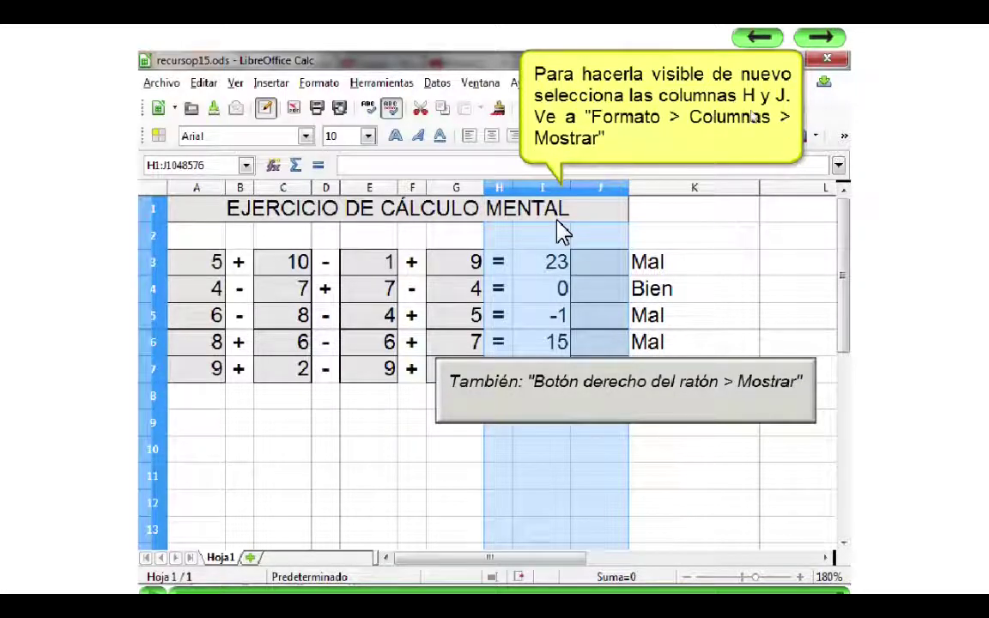
# Step: Hide column I once more and enter the answers 23, 0, 8, 15 and 4 in J3:J7
pyautogui.click(820, 41)
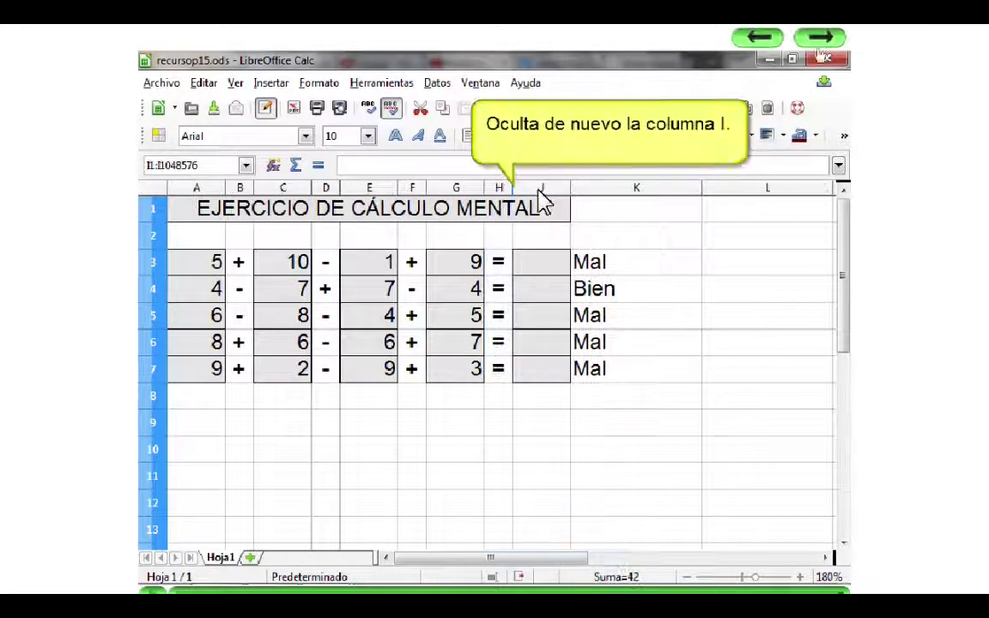
pyautogui.click(820, 38)
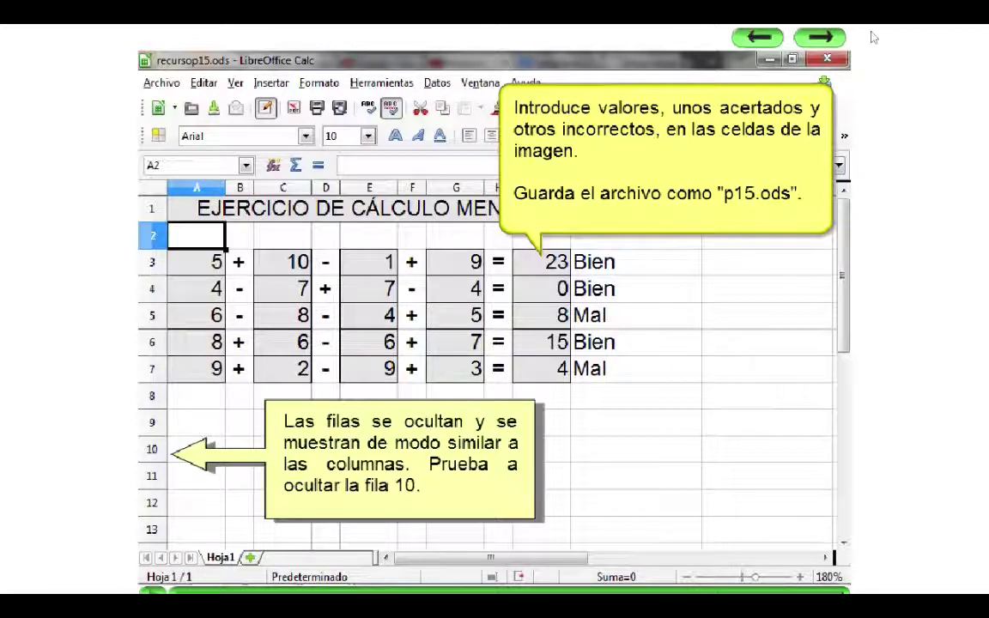
# Step: Open the file p15.ods and insert two rows above the first operation row
pyautogui.click(820, 37)
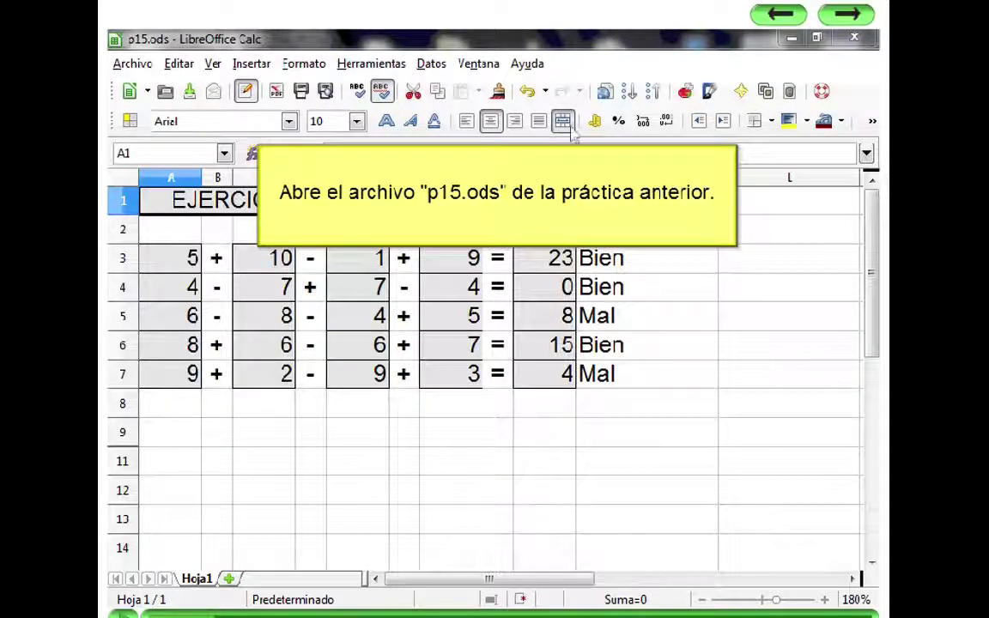
pyautogui.click(848, 25)
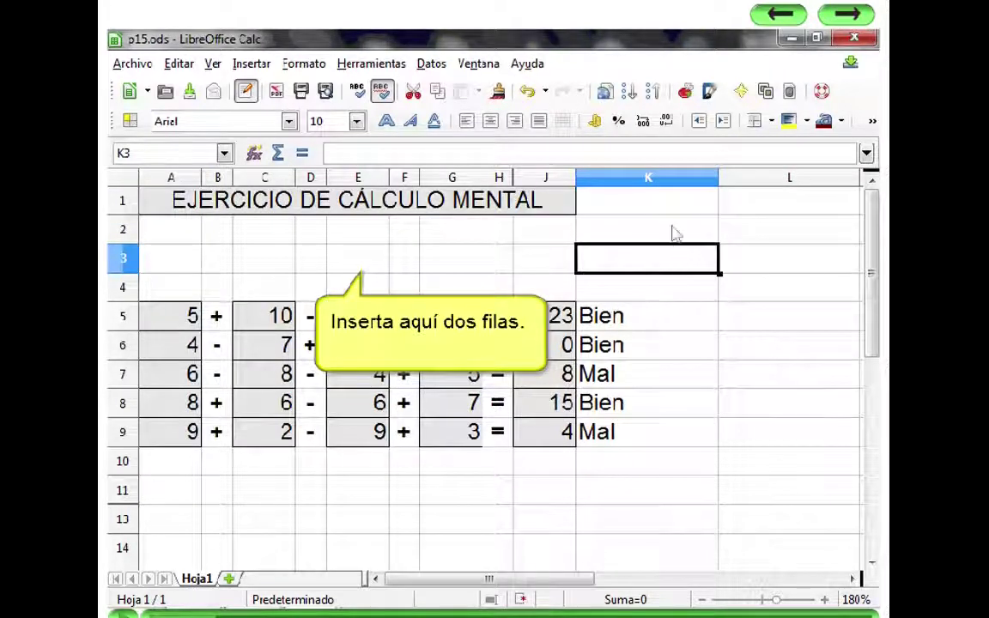
# Step: Merge and center A3:J3 and write the italic note "(Pulsa SHIFT+CTRL+F9 para cambiar los valores)" in it
pyautogui.click(846, 16)
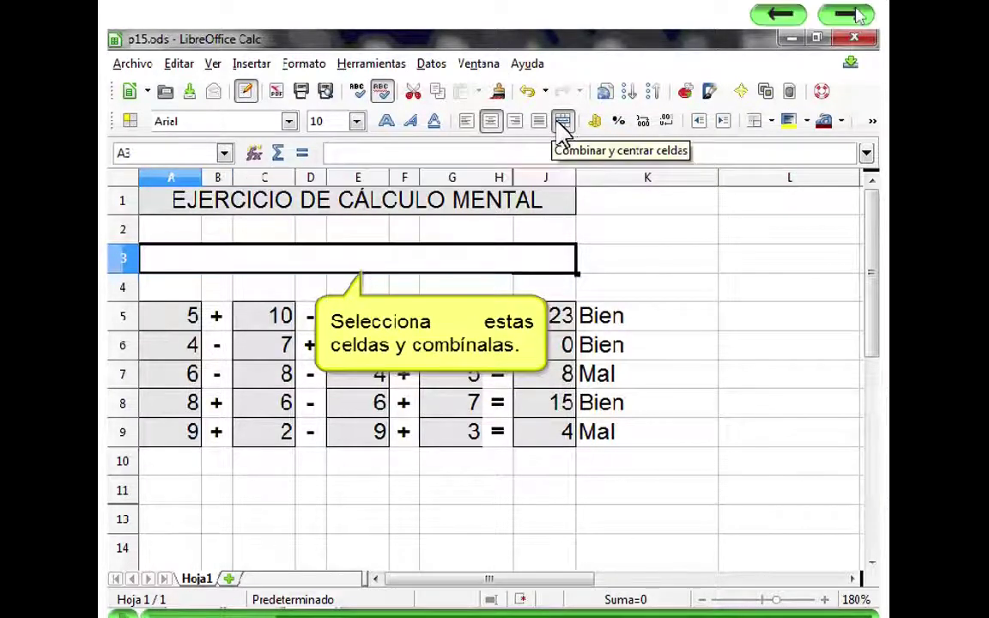
pyautogui.click(857, 15)
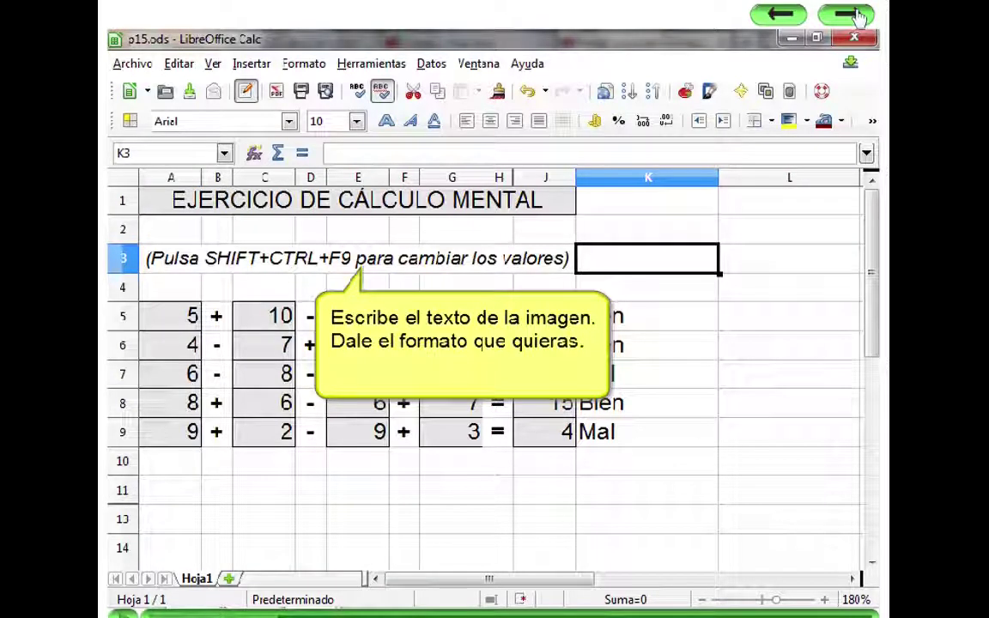
# Step: Replace A5 with the function ALEATORIO.ENTRE, using Menor 0 and Mayor 10, and fill it down to A9
pyautogui.click(858, 15)
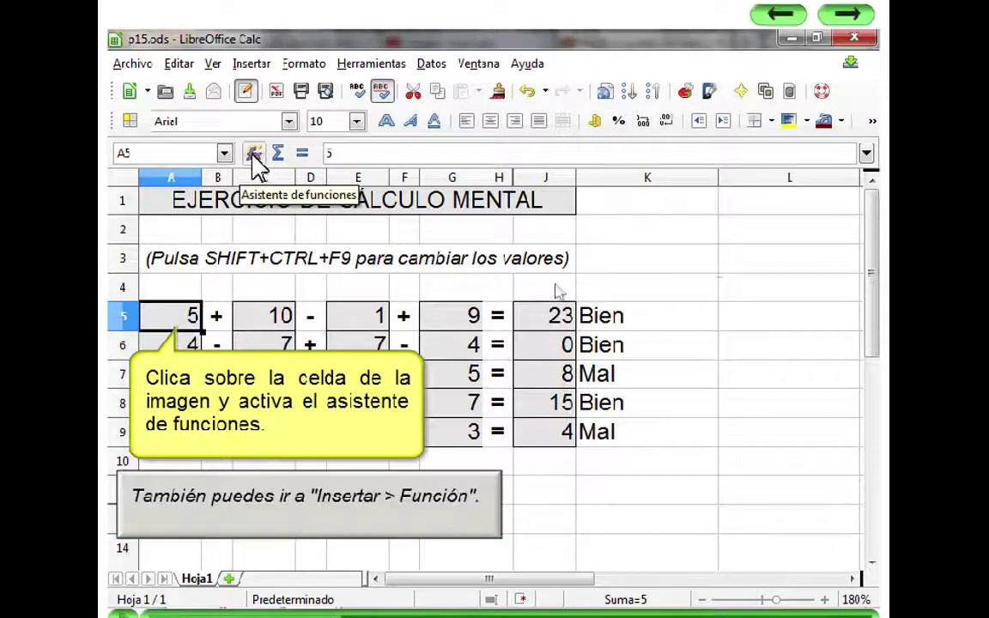
pyautogui.click(845, 16)
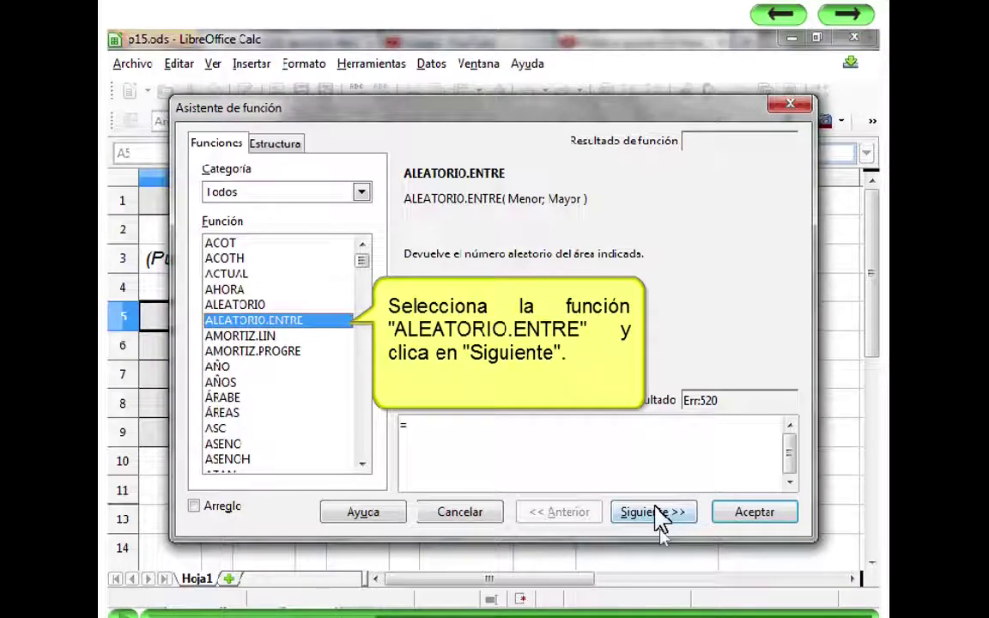
pyautogui.click(845, 16)
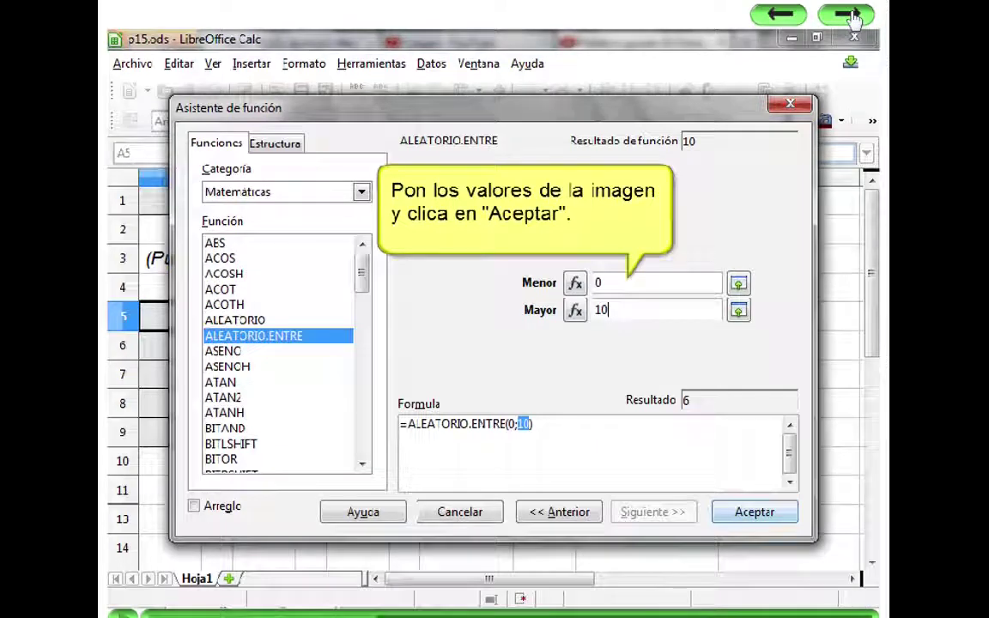
pyautogui.click(850, 16)
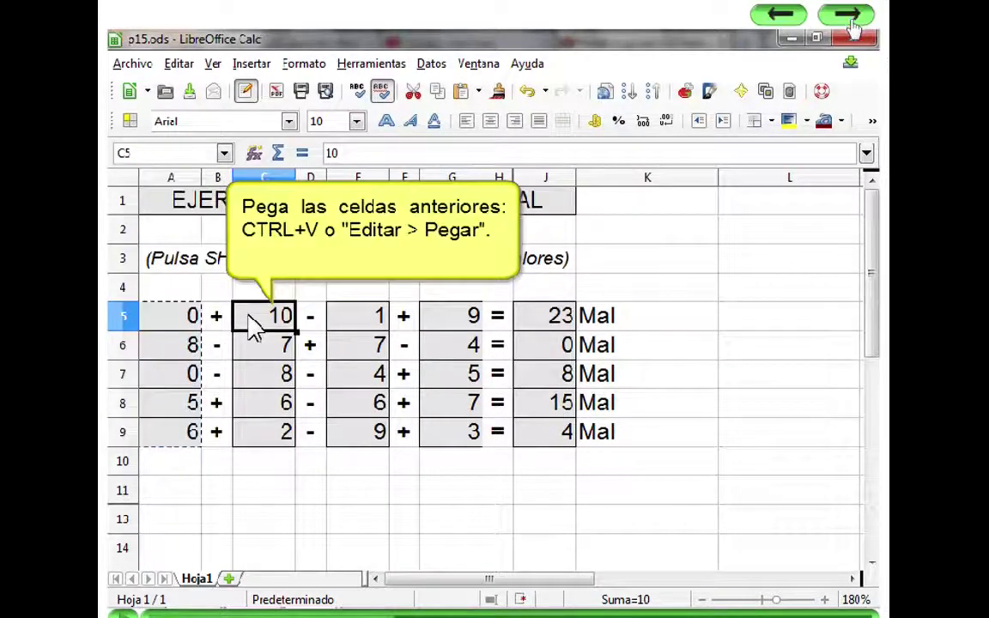
# Step: Paste the copied A5:A9 formulas over the numbers in columns C, E and G of rows 5 to 9, and check the formula in G8
pyautogui.click(848, 16)
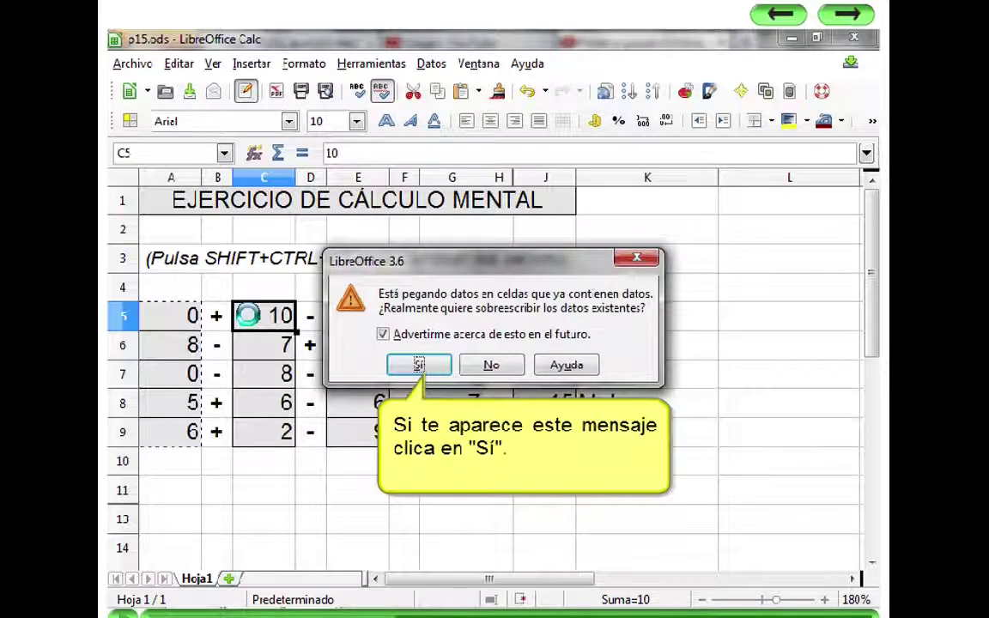
pyautogui.click(852, 26)
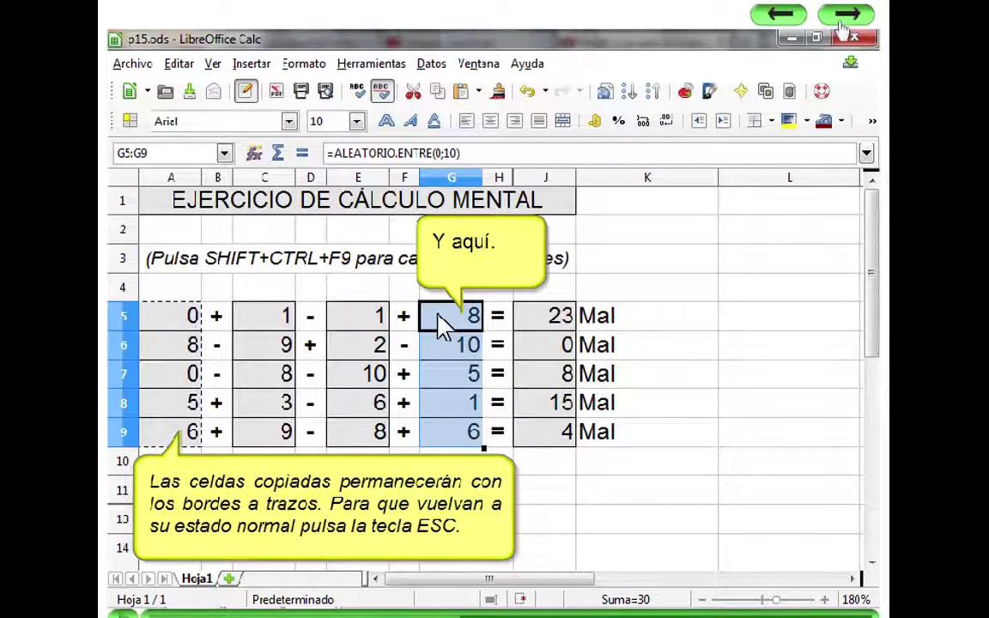
pyautogui.press('Escape')
pyautogui.click(461, 412)
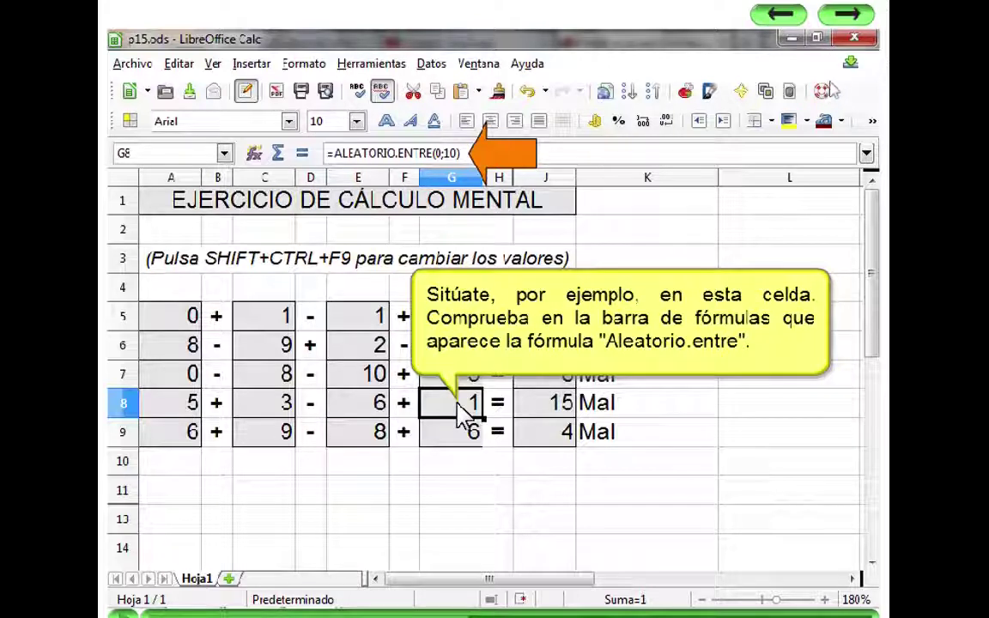
# Step: Add a merged "Nº Aciertos" label in row 11 and count the "Bien" entries of K5:K9 in yellow cell J11 with CONTAR.SI
pyautogui.click(848, 26)
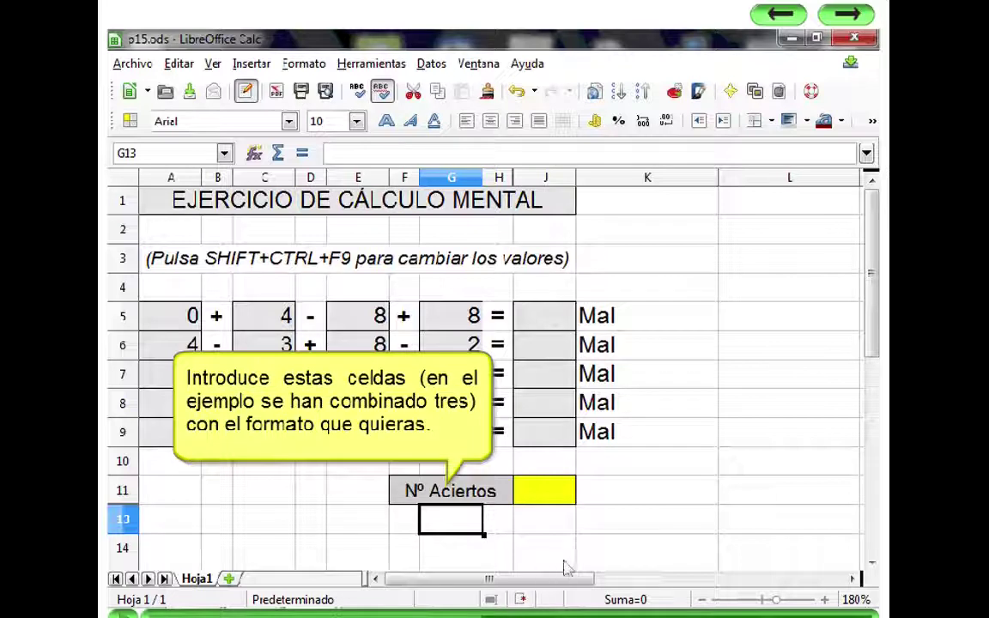
pyautogui.click(855, 19)
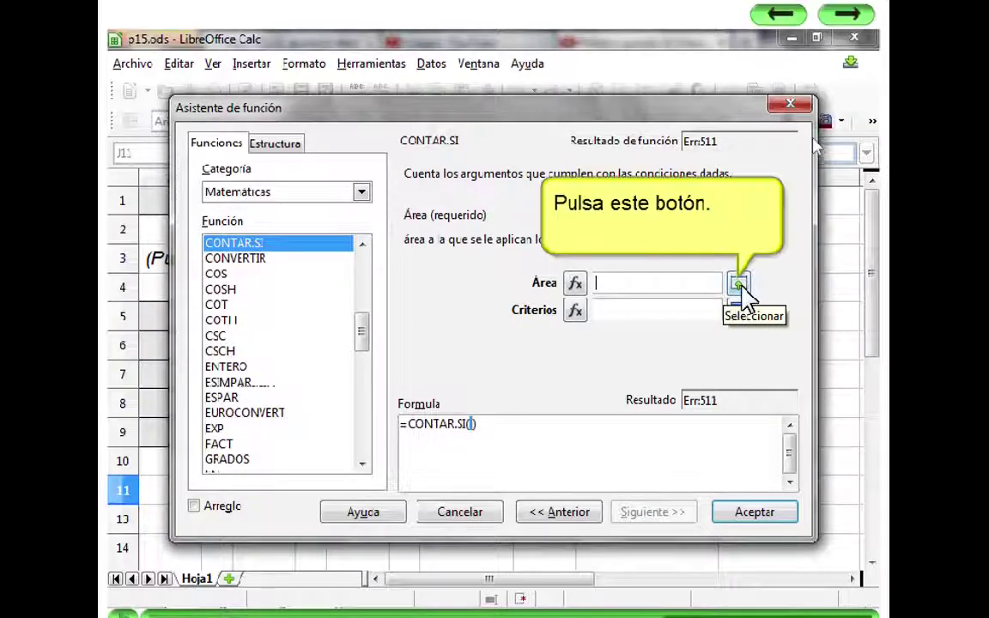
pyautogui.click(846, 17)
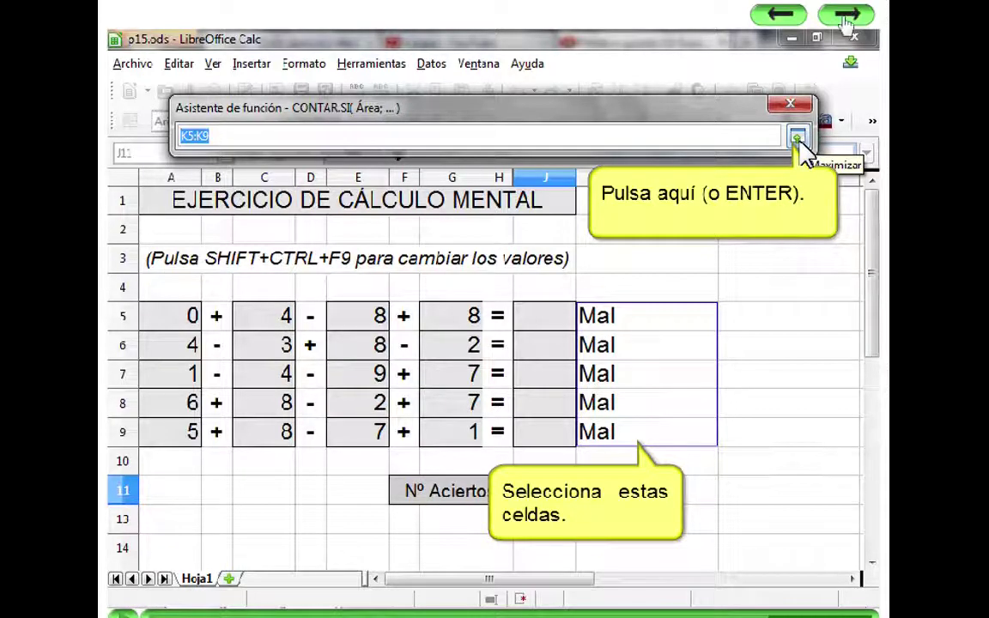
pyautogui.click(848, 13)
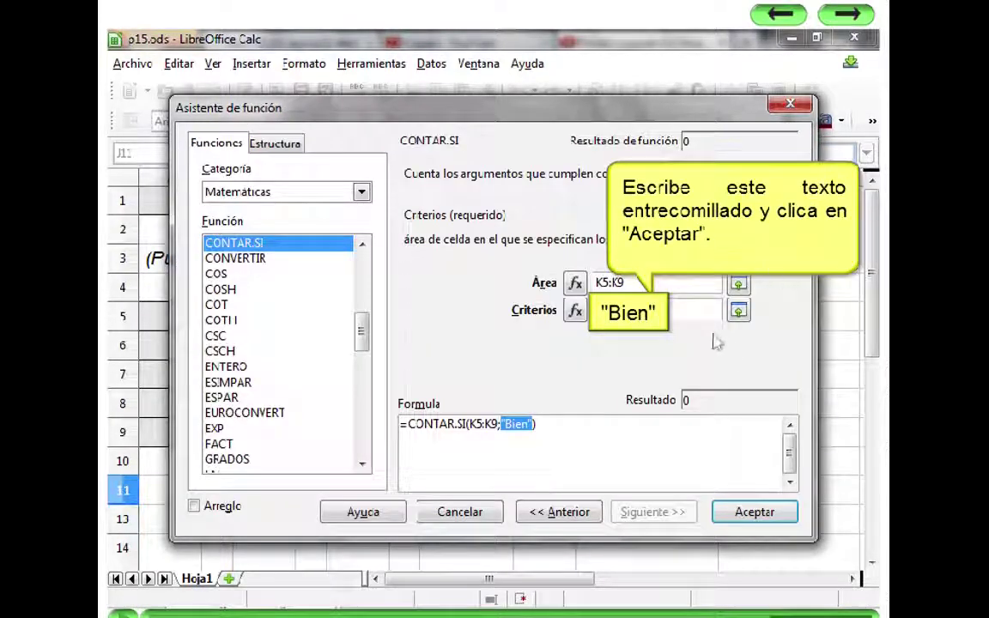
pyautogui.click(848, 13)
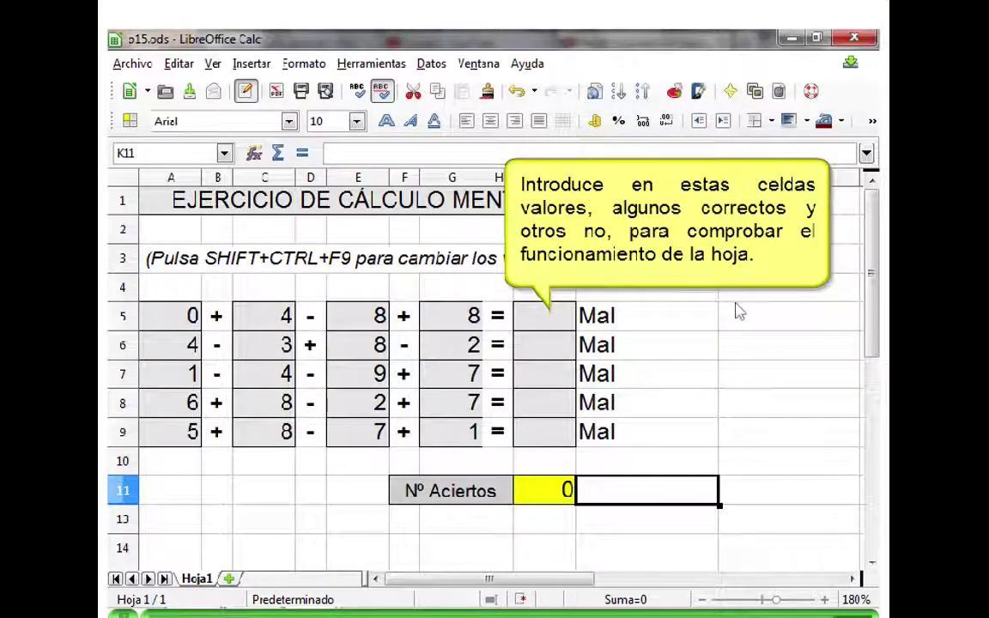
# Step: Fill the answer cells J5 to J9 with 4, 7, 6, 4 and 7 to test the feedback and correct-answer count
pyautogui.write('4')
pyautogui.press('Return')
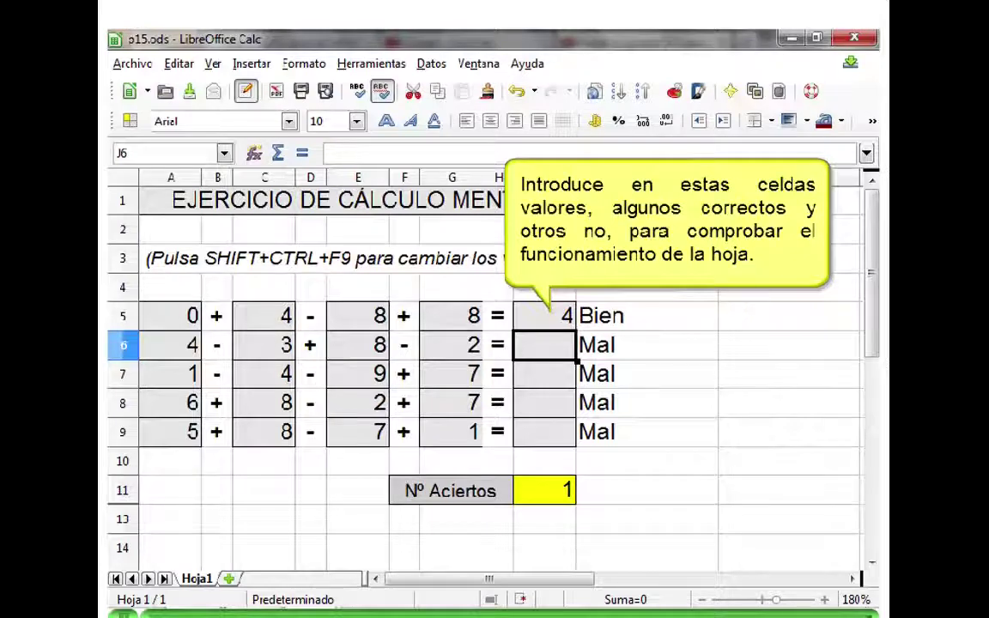
pyautogui.write('7')
pyautogui.press('Return')
pyautogui.write('6')
pyautogui.press('Return')
pyautogui.write('4')
pyautogui.press('Return')
pyautogui.write('7')
pyautogui.press('Return')
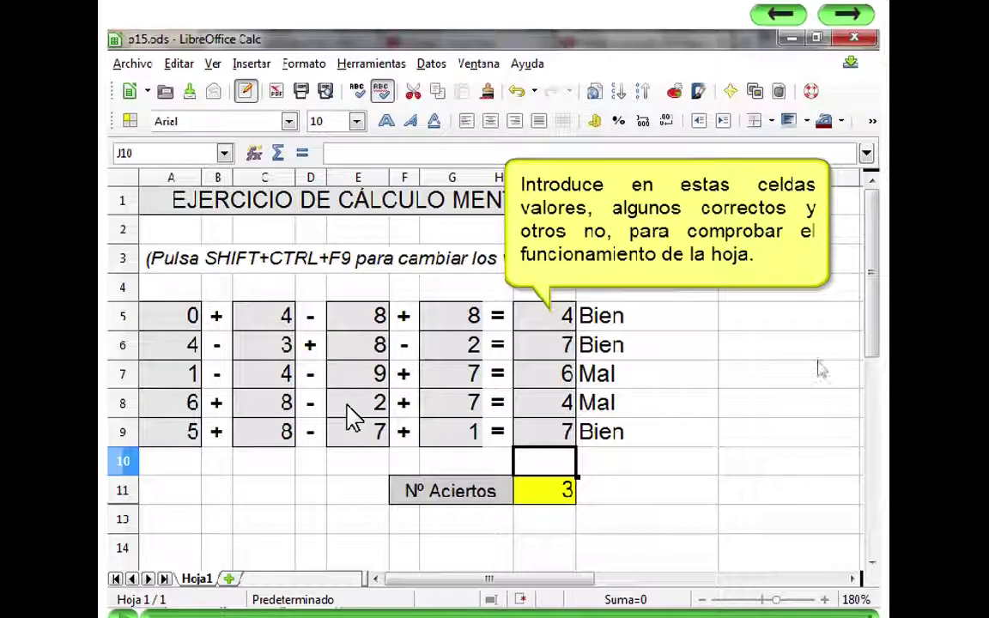
# Step: Switch to p08.ods and enable the Protegido and Ocultar fórmulas options for the result cells E6:E17
pyautogui.click(847, 14)
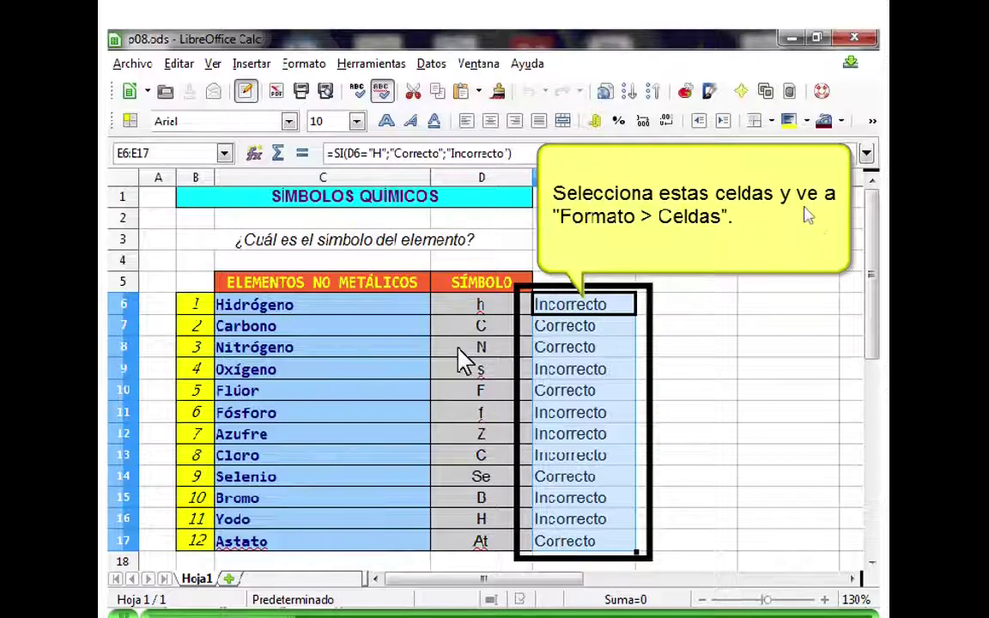
pyautogui.click(304, 65)
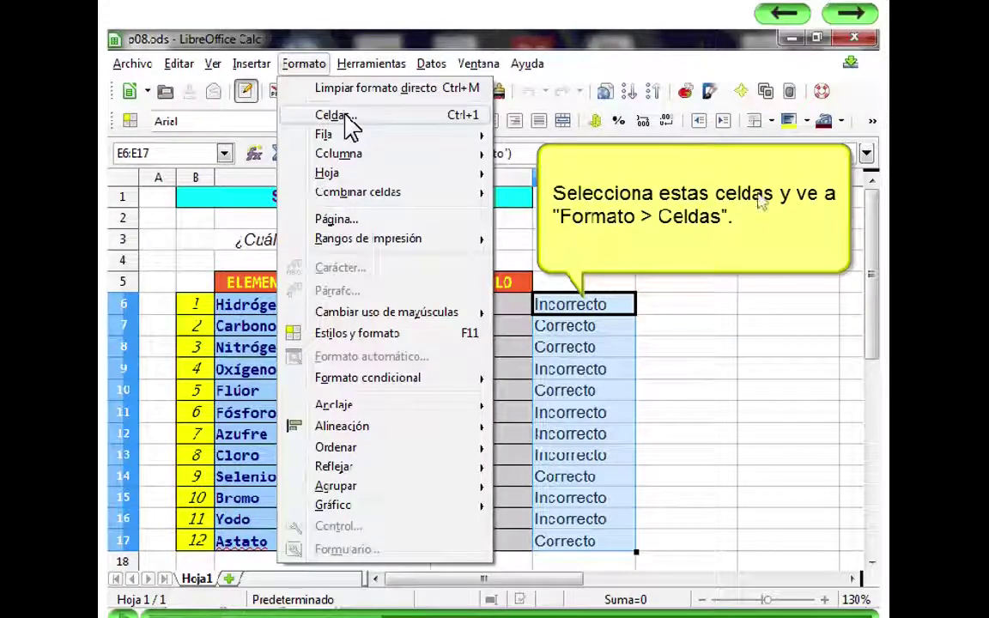
pyautogui.click(862, 19)
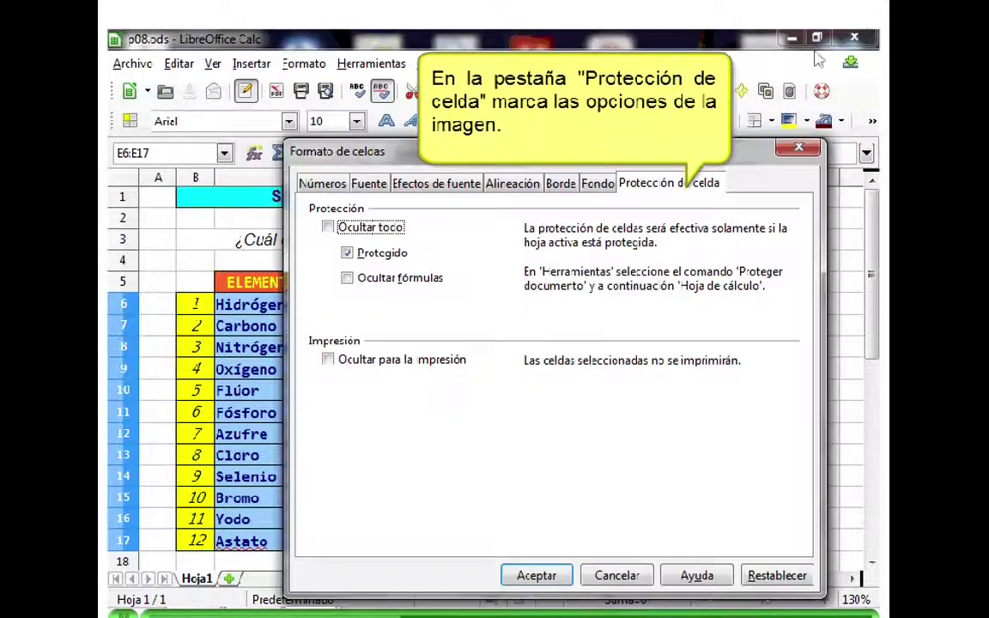
pyautogui.click(348, 278)
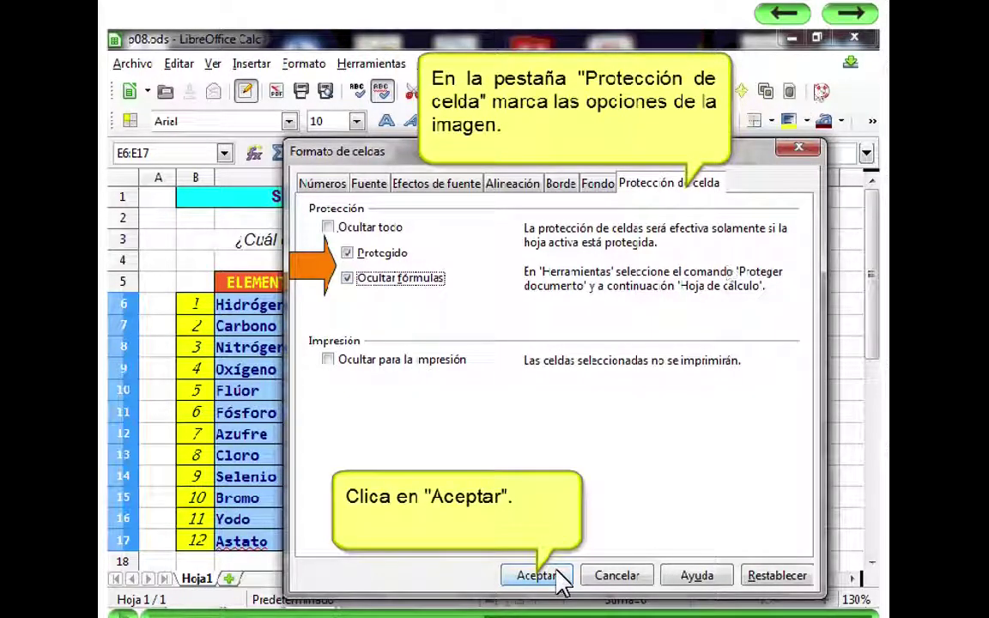
pyautogui.click(857, 16)
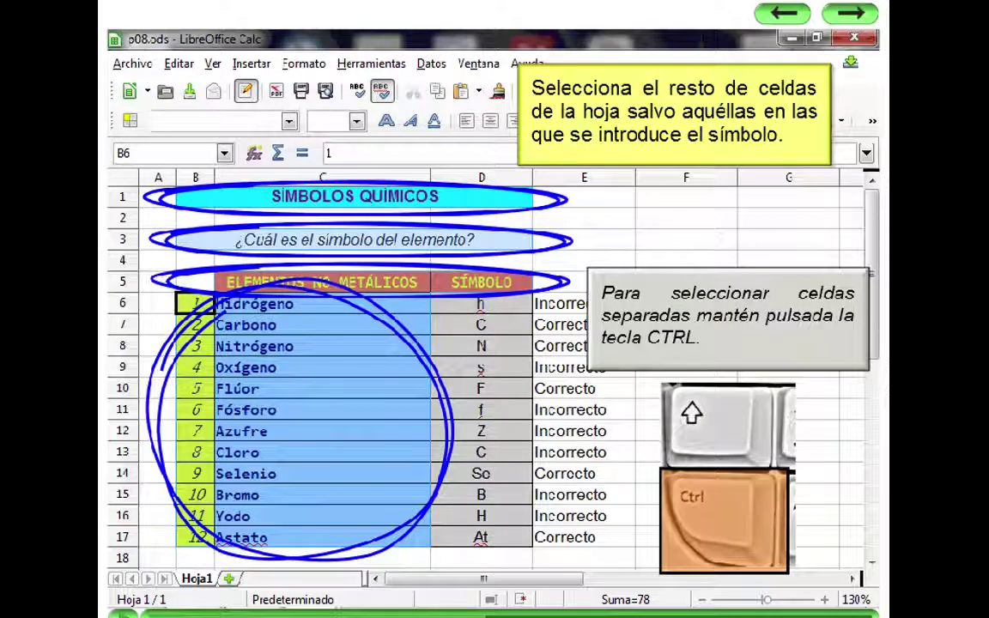
# Step: Apply cell protection with only Protegido enabled to the title, question, table headings, numbers and element names
pyautogui.click(856, 15)
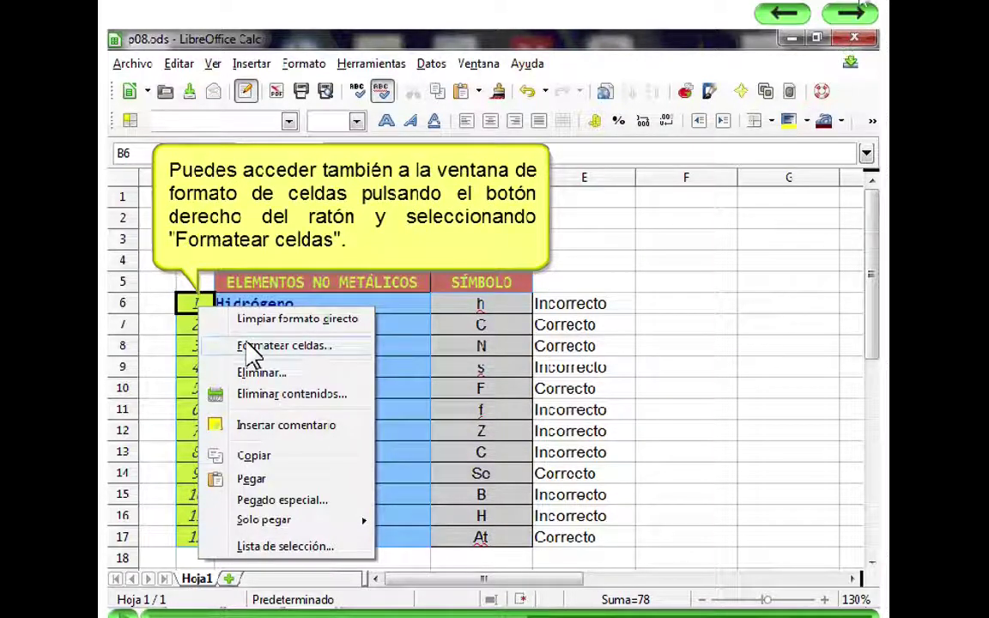
pyautogui.click(863, 18)
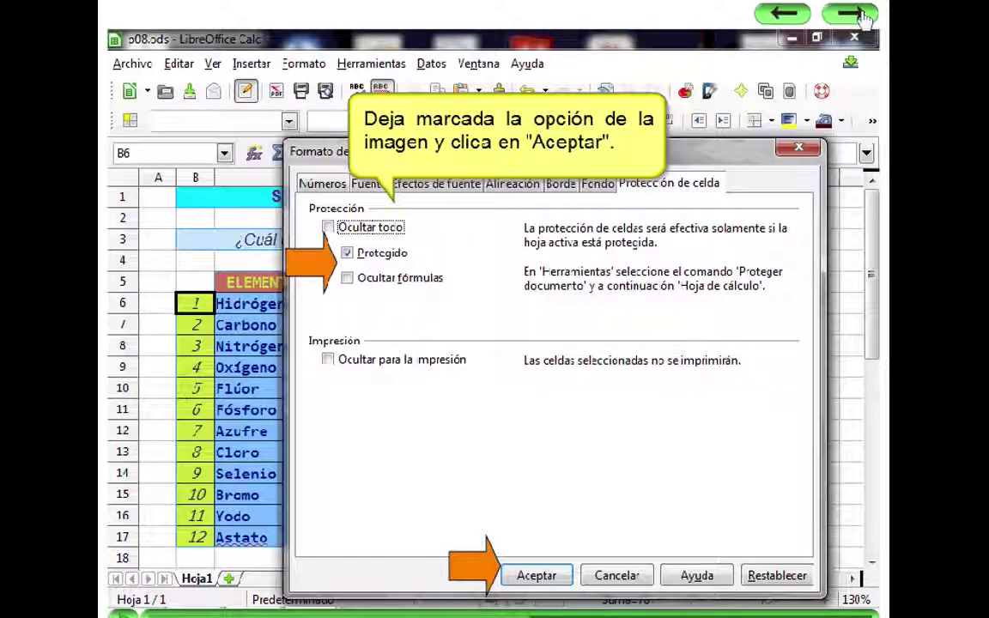
pyautogui.click(863, 18)
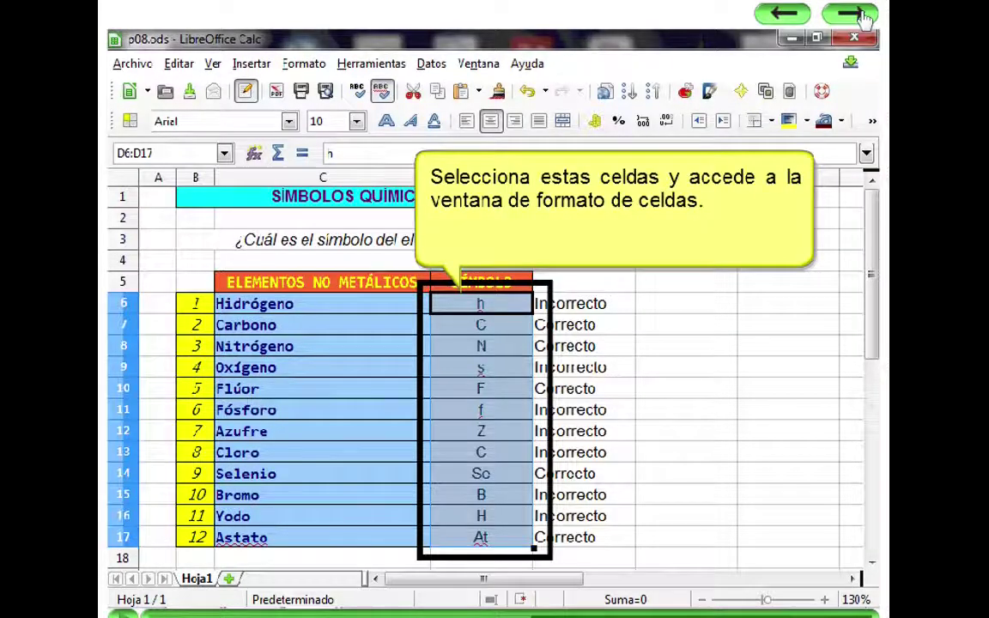
# Step: Disable the Protegido option for the symbol cells D6:D17, and protect the sheet
pyautogui.click(863, 17)
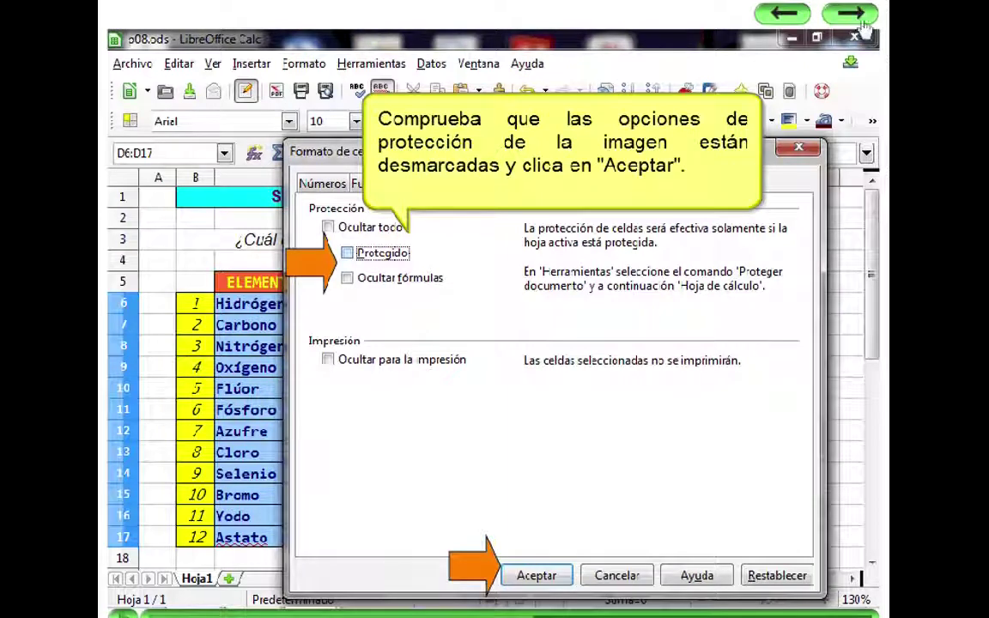
pyautogui.click(863, 20)
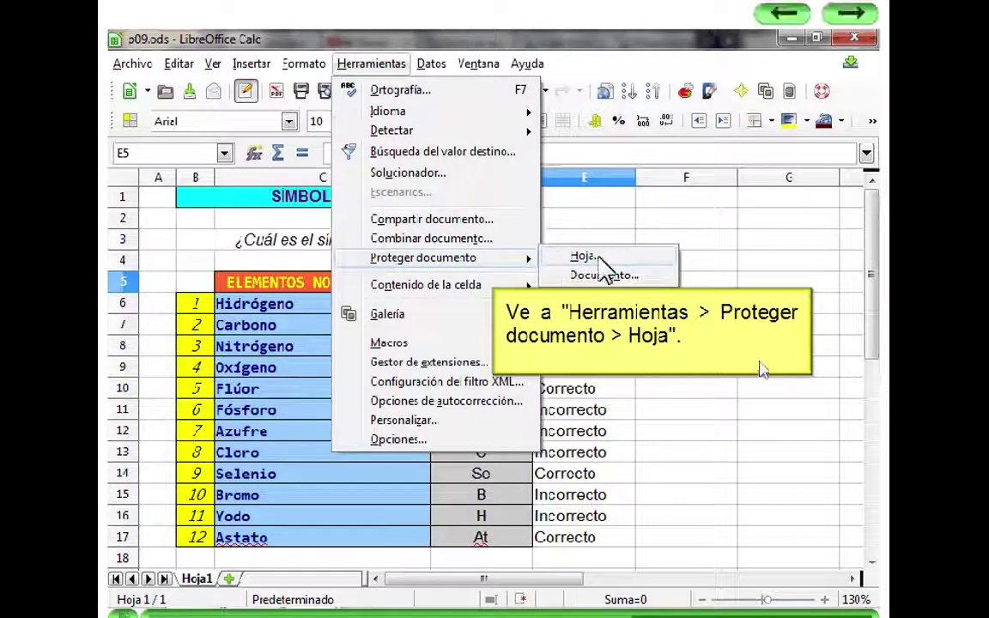
pyautogui.moveTo(829, 26)
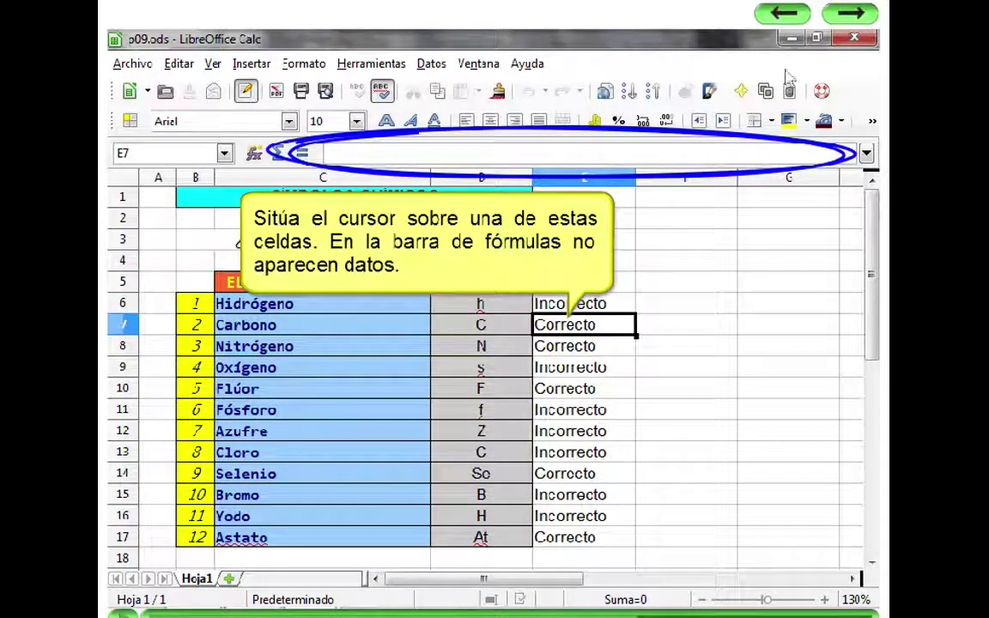
# Step: Try to edit the protected cell C9, and enter the symbols H in D6 and O in D9
pyautogui.click(859, 15)
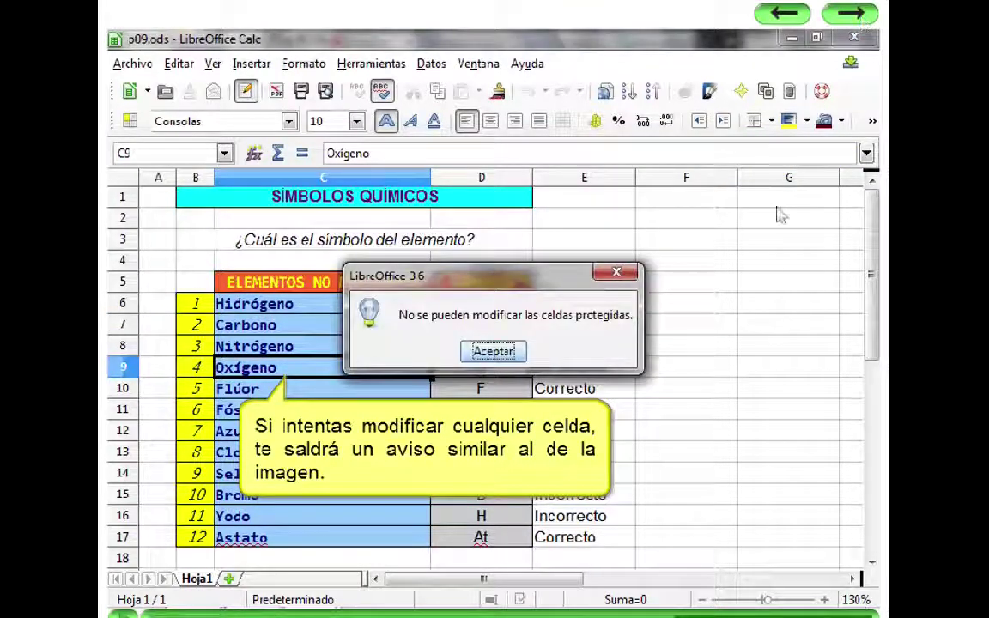
pyautogui.click(850, 19)
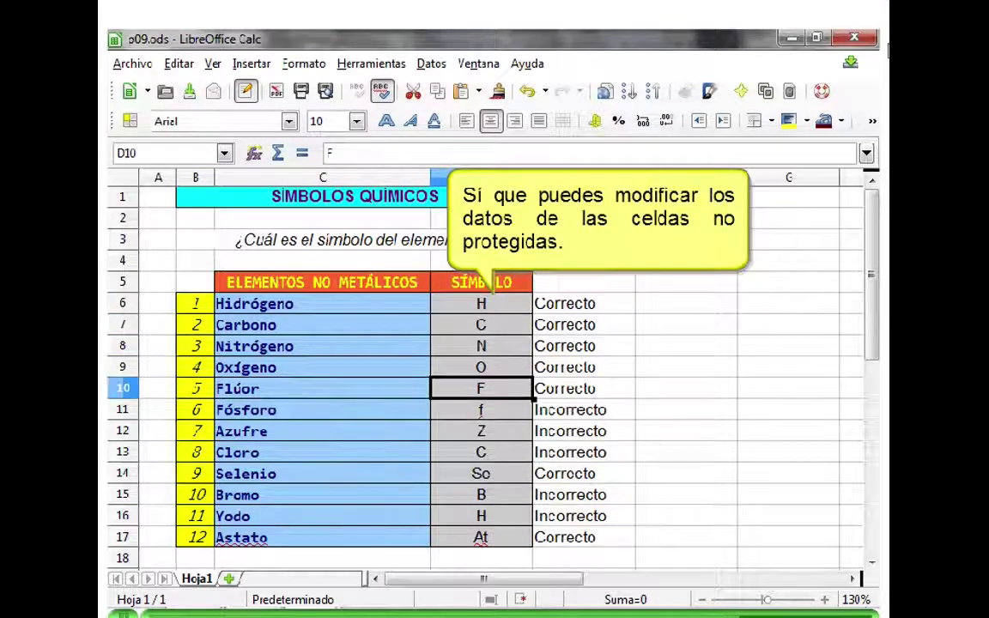
# Step: Start unprotecting the sheet and cancel at the password request
pyautogui.moveTo(866, 24)
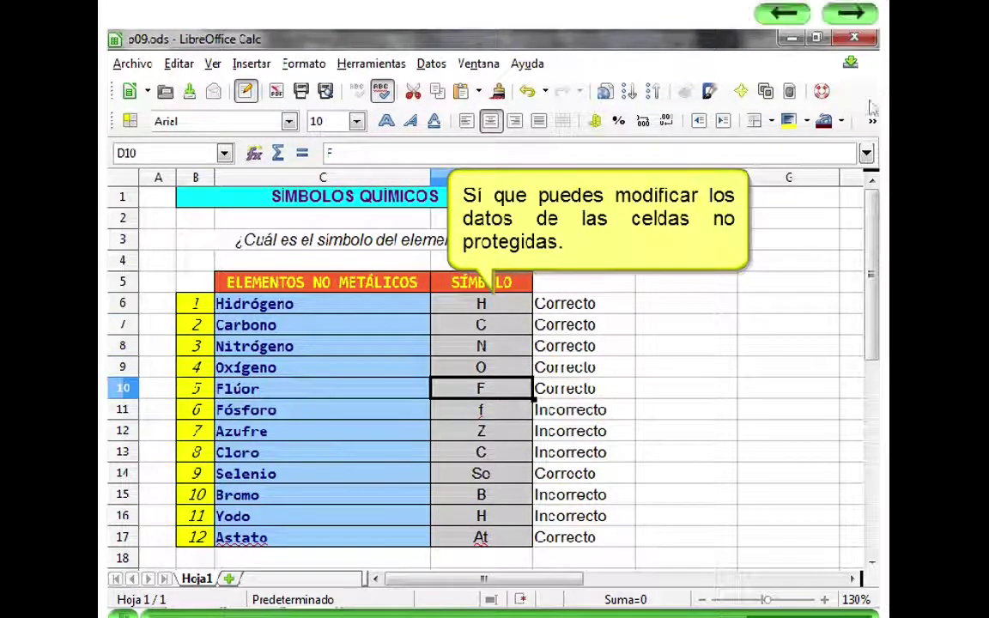
pyautogui.click(865, 24)
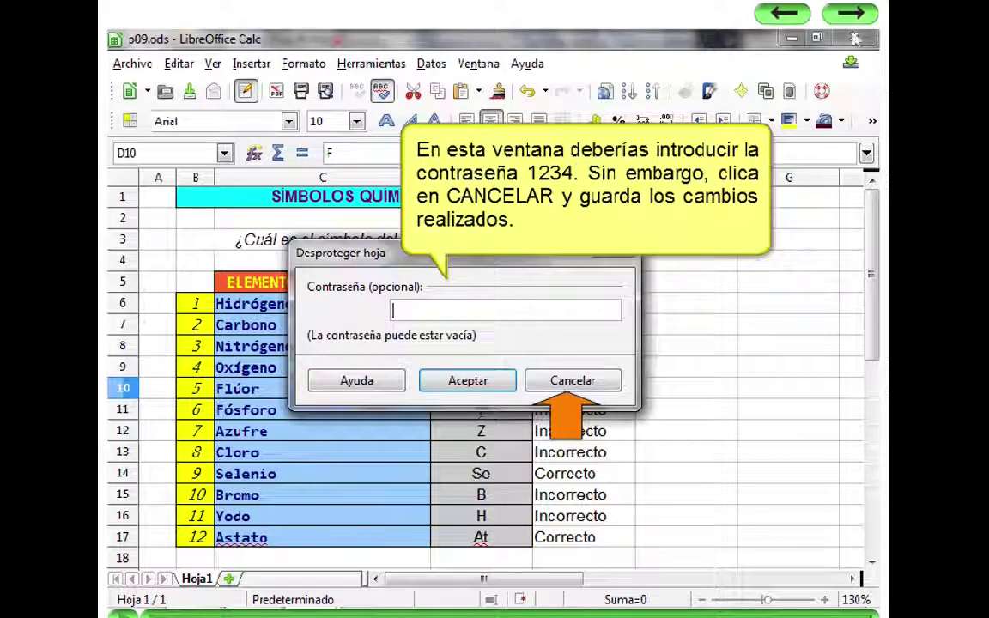
pyautogui.click(853, 15)
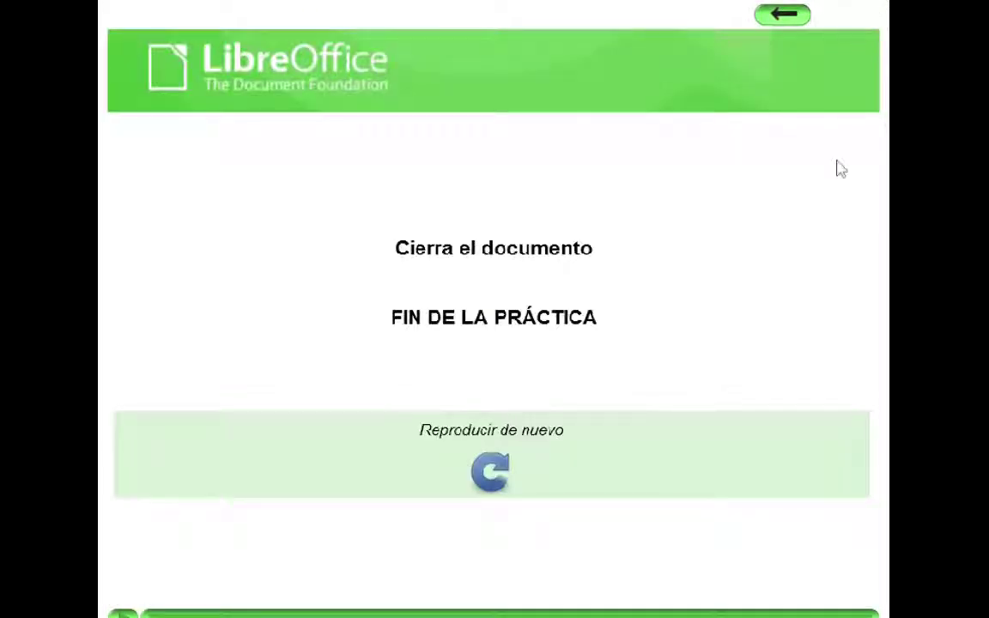